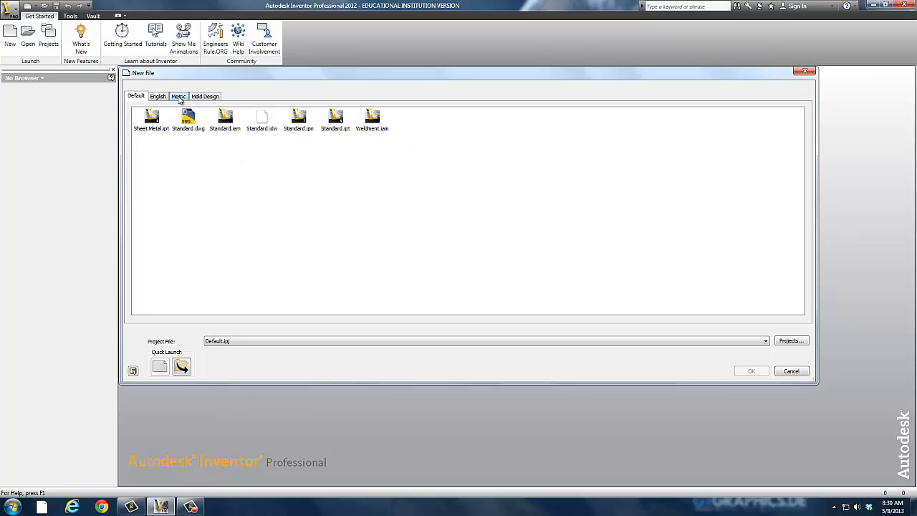
Browse the English, Metric and Mold Design templates and create a new part from the default Standard.ipt template
left_click(156, 98)
left_click(177, 98)
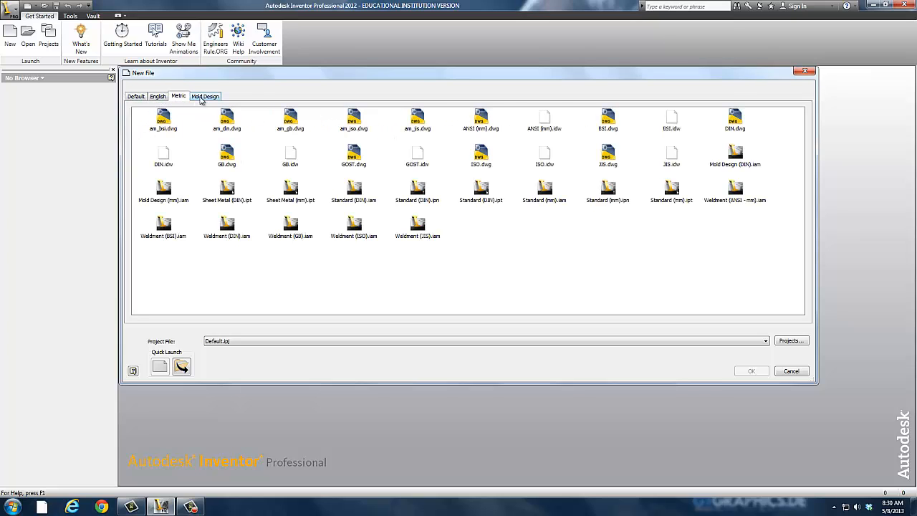
left_click(204, 97)
left_click(159, 98)
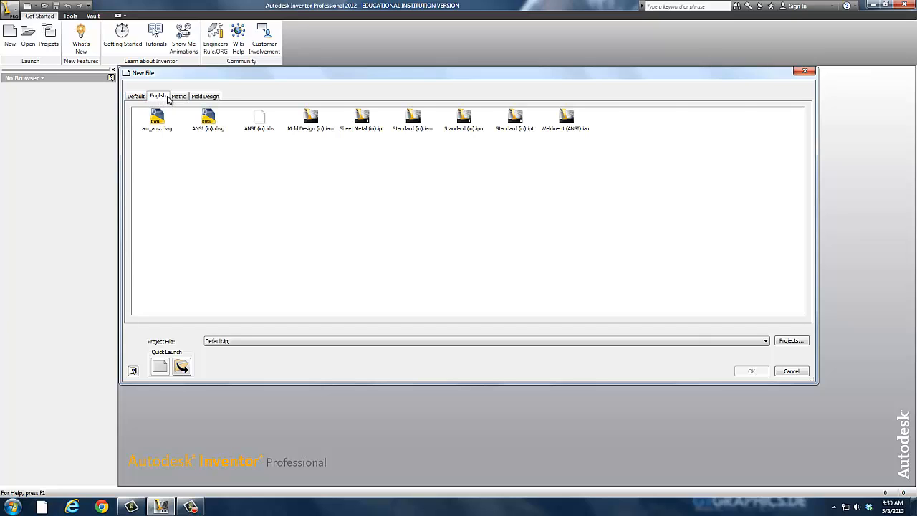
left_click(179, 97)
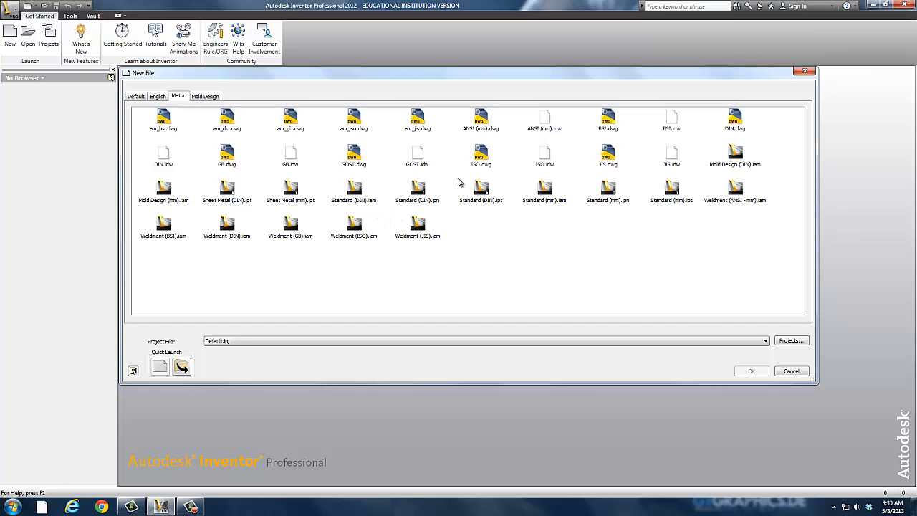
left_click(137, 98)
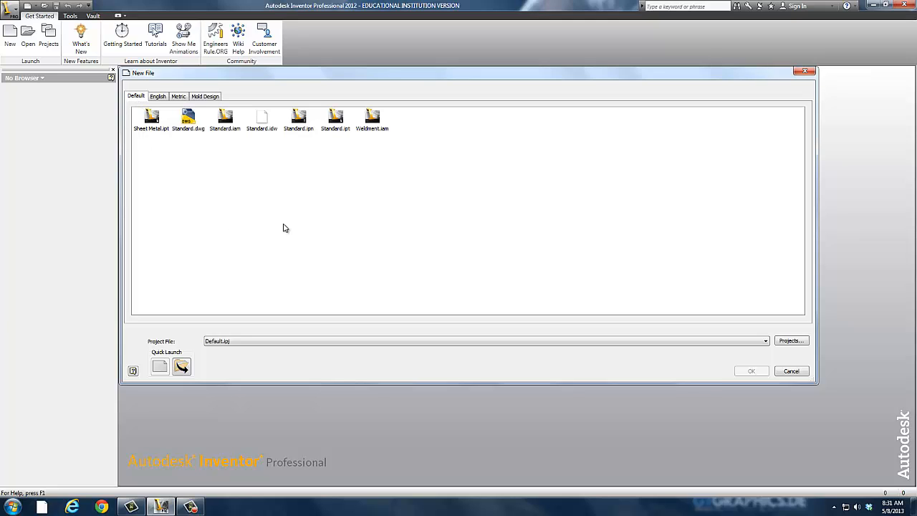
double_click(332, 125)
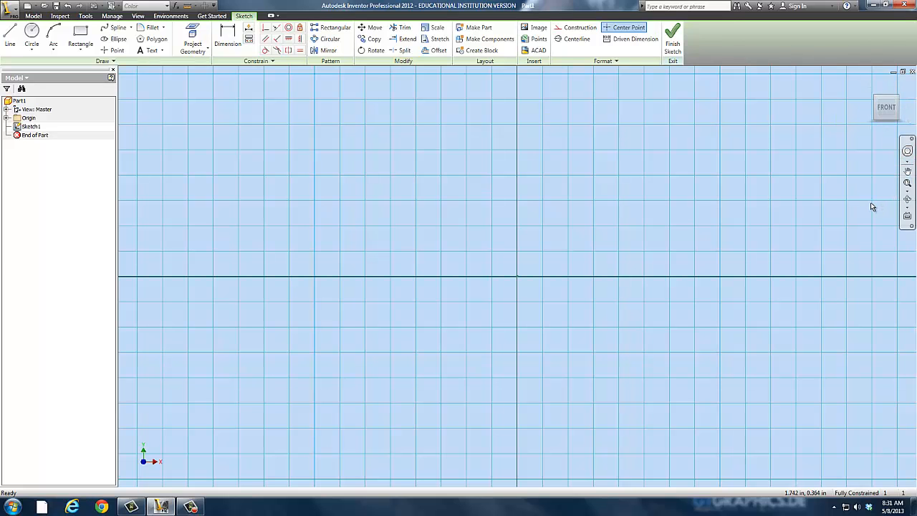
Sketch a rectangle from the origin into the upper-right quadrant of the front sketch plane
scroll(588, 204, "down", 1)
middle_click_drag(587, 204, 354, 321)
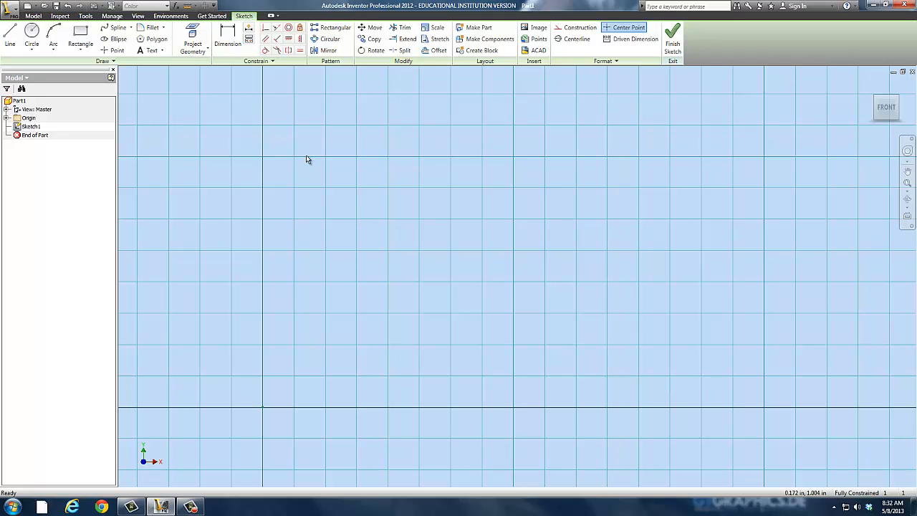
scroll(388, 176, "down", 4)
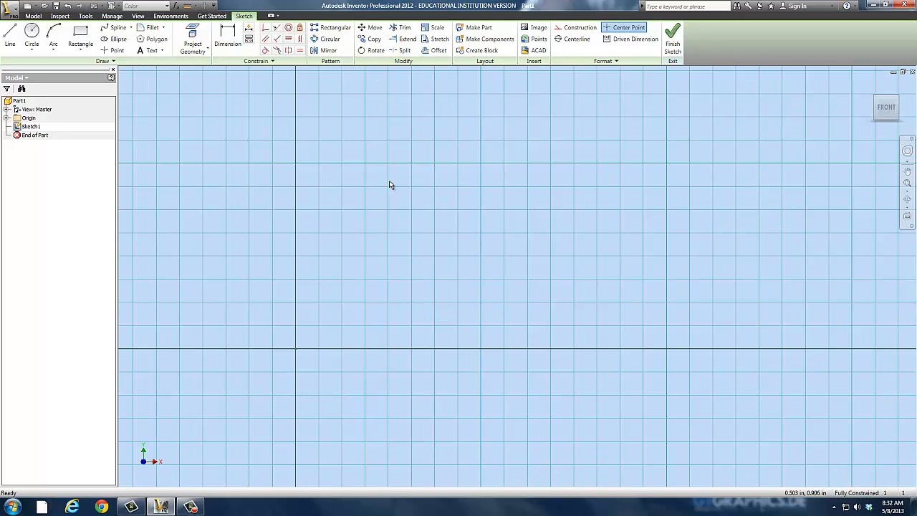
mouse_move(389, 180)
middle_mouse_down()
mouse_move(242, 332)
mouse_move(401, 250)
mouse_move(321, 274)
mouse_move(241, 323)
middle_mouse_up()
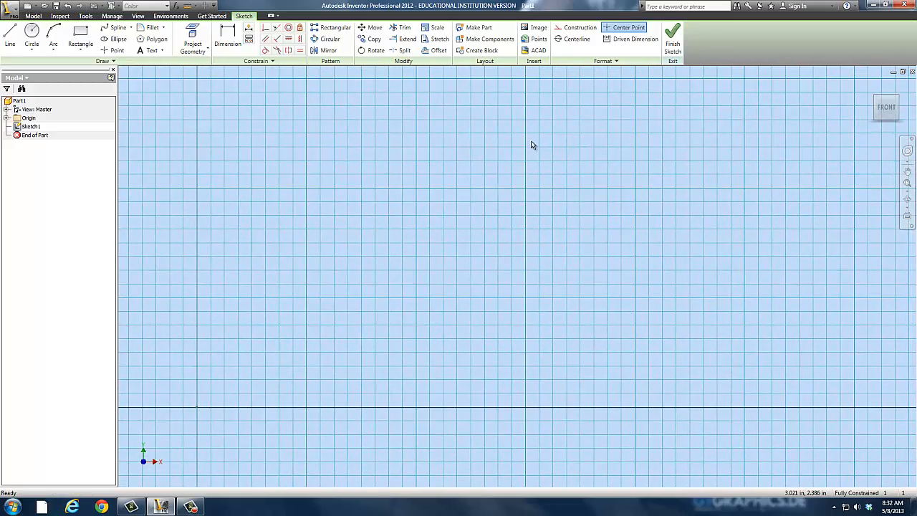
left_click(80, 36)
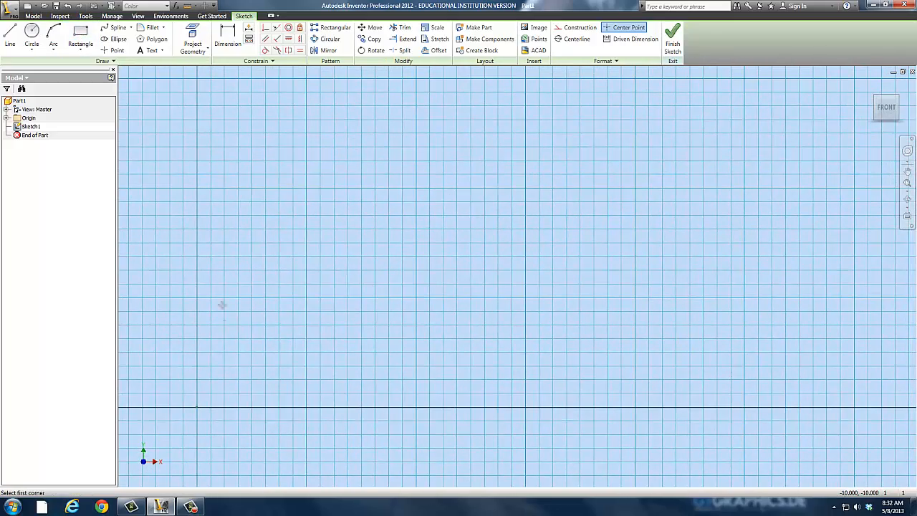
left_click(197, 407)
left_click(614, 152)
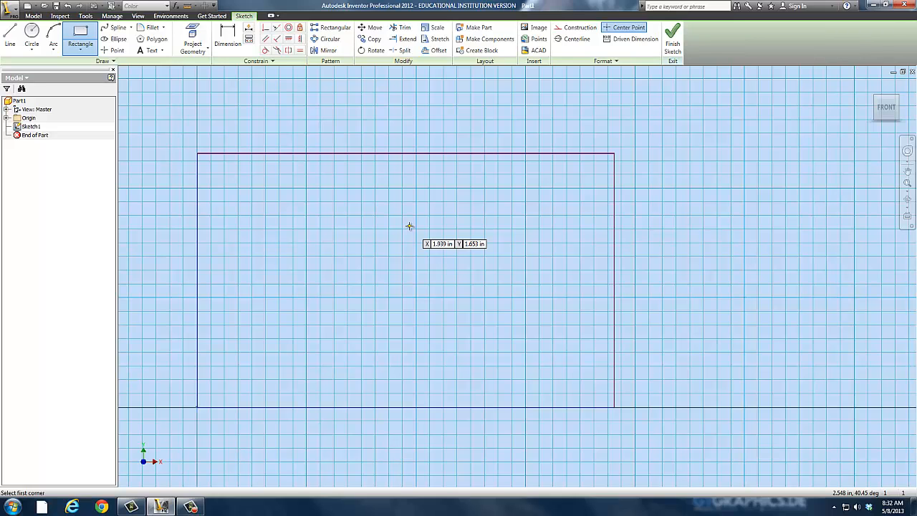
Exit the sketch and close the part without saving it
left_click(912, 73)
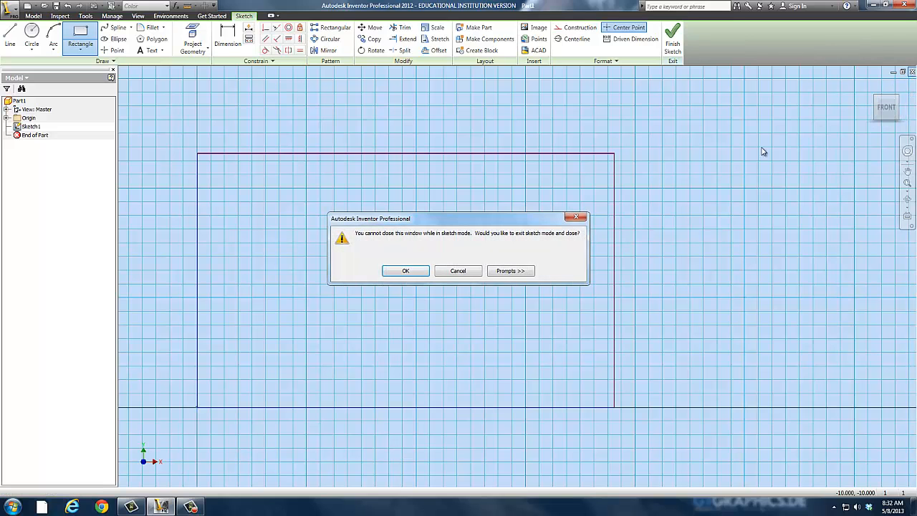
left_click(406, 271)
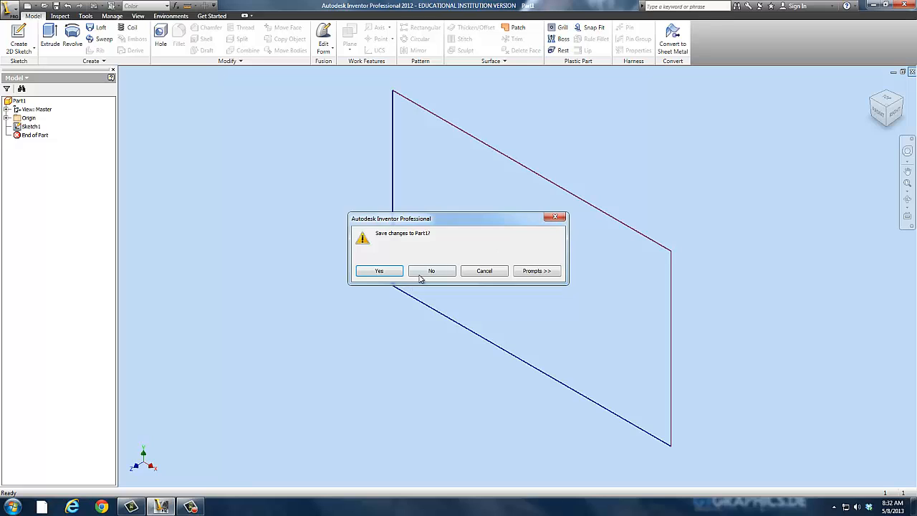
left_click(422, 270)
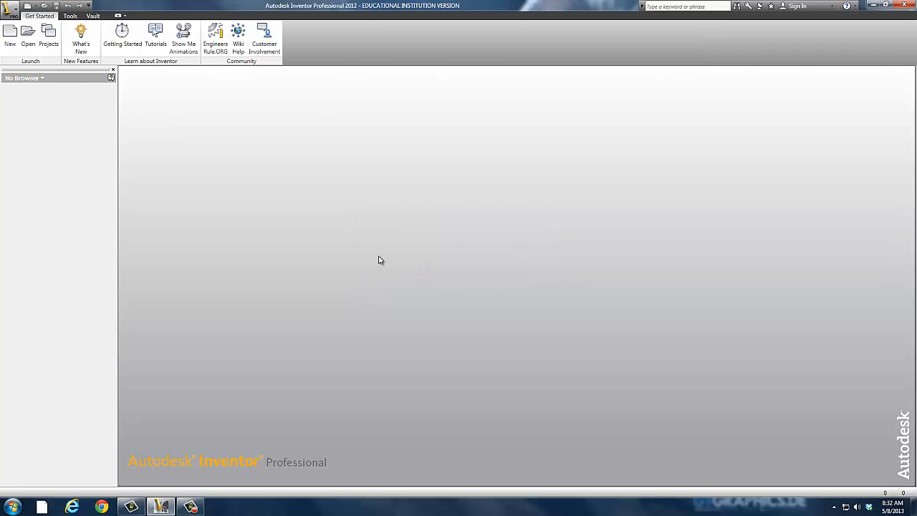
Create a new drawing from the default Standard.idw template
left_click(11, 37)
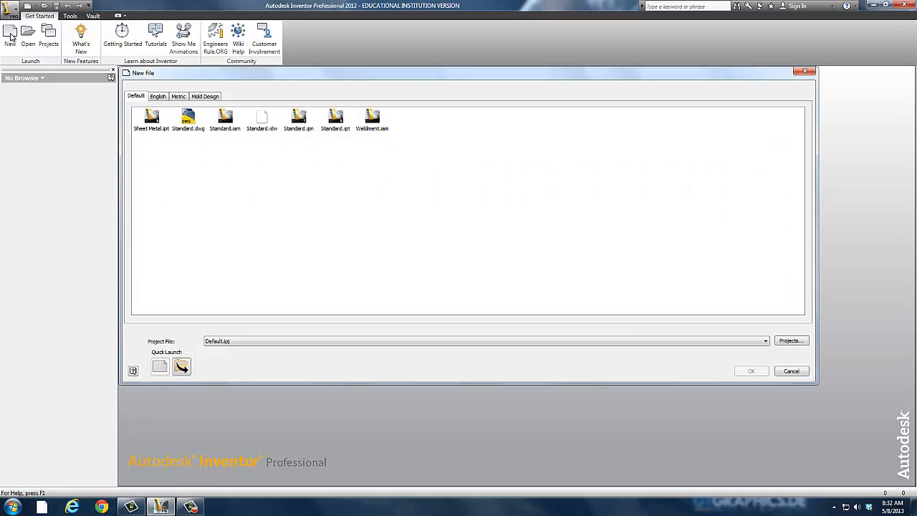
left_click(262, 120)
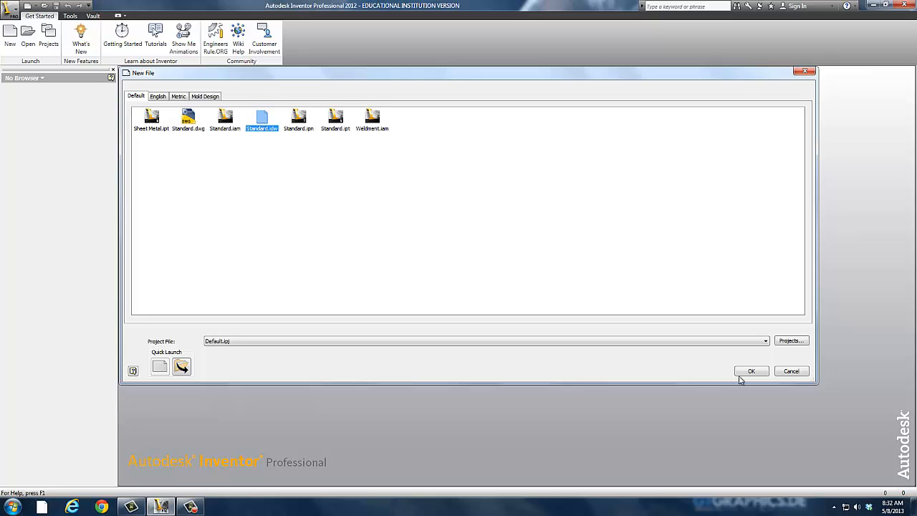
left_click(760, 372)
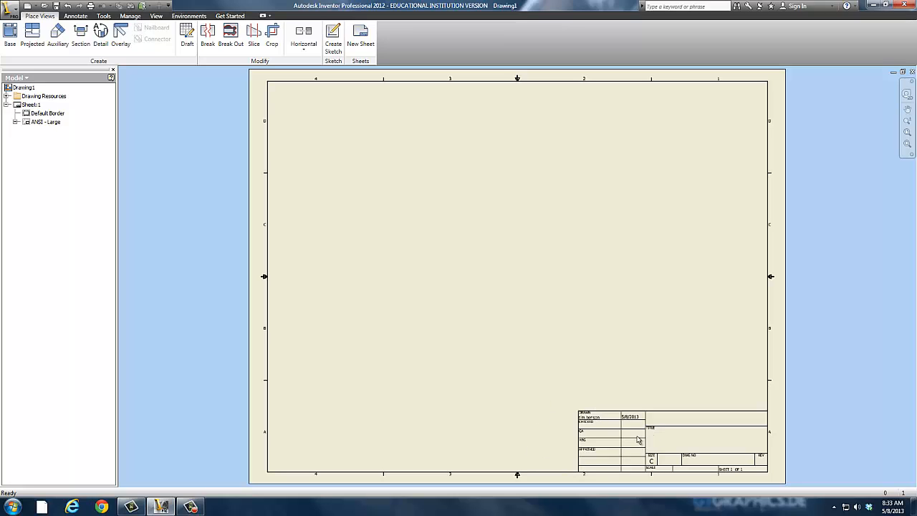
In the drawing's summary properties, set the title to Example and the subject to ENG-1010
left_click(22, 87)
right_click(23, 90)
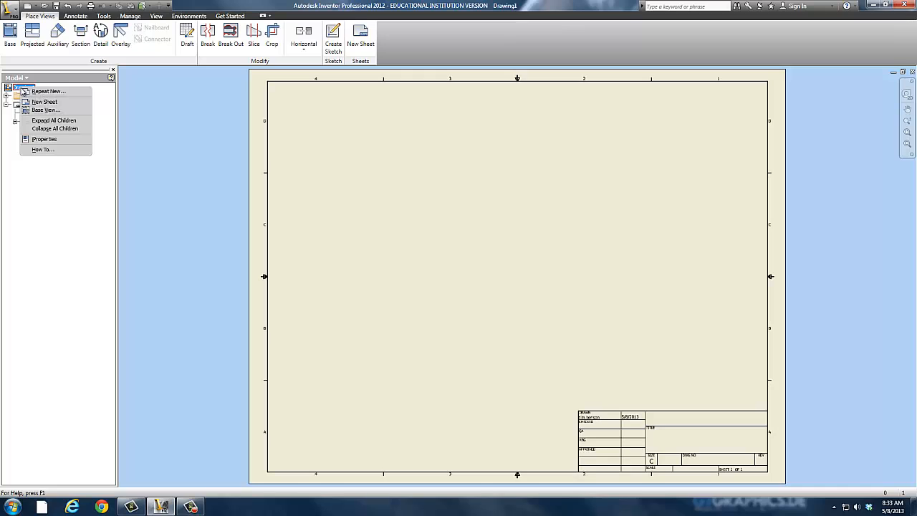
left_click(44, 140)
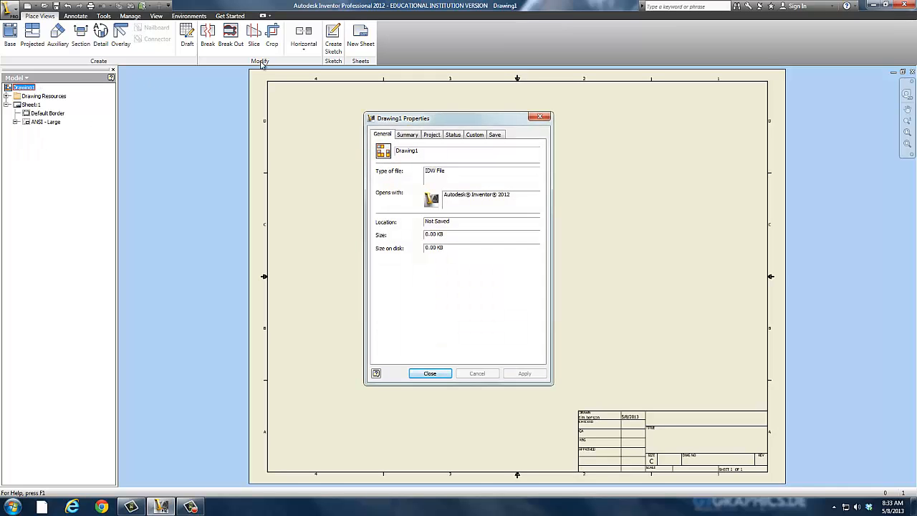
left_click_drag(435, 151, 376, 153)
left_click(405, 136)
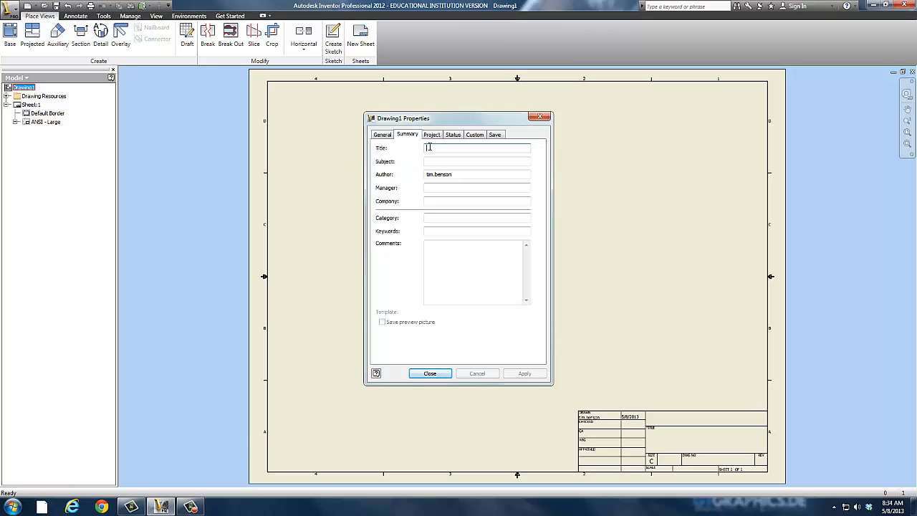
left_click(429, 147)
type("Example")
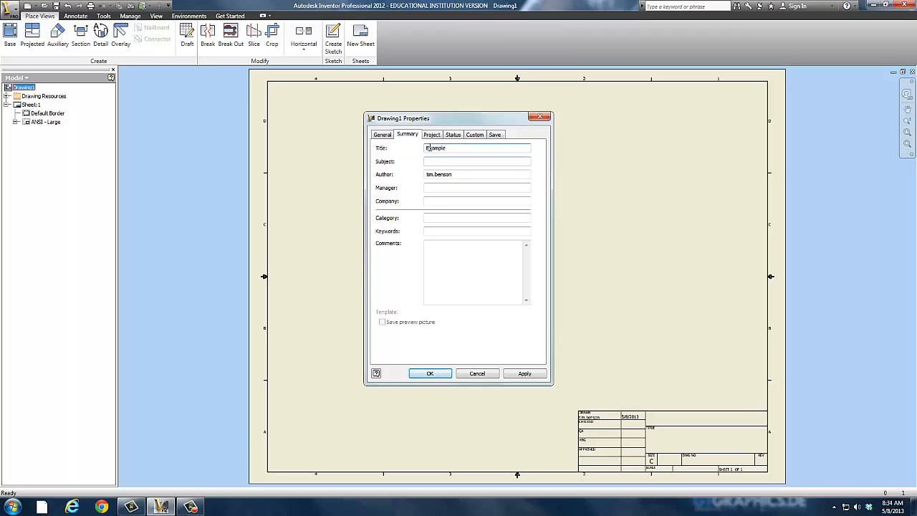
key("Tab")
type("En")
key("BackSpace")
type("NG-1010")
Replace the author with the author's full name in capitals and set the company to CANYON VIEW HIGH SCHOOL
left_click_drag(458, 176, 363, 182)
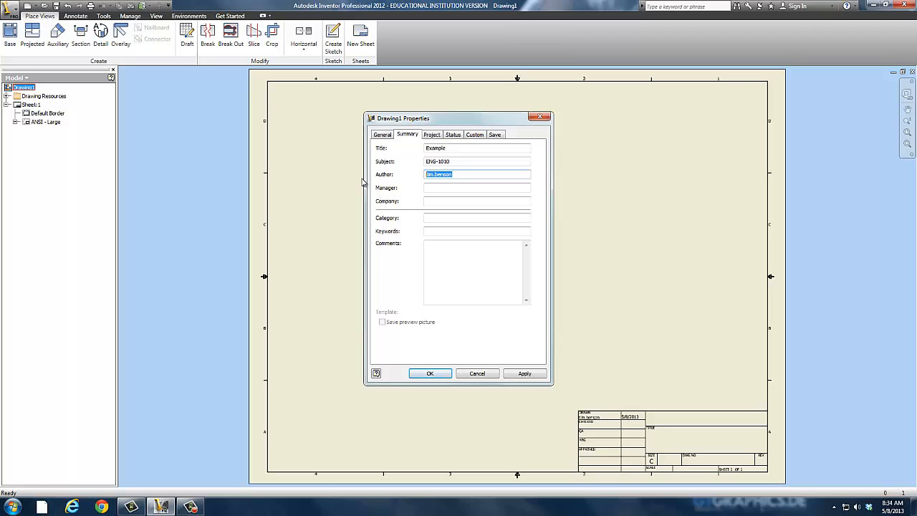
type("TIM BENSON")
left_click(432, 200)
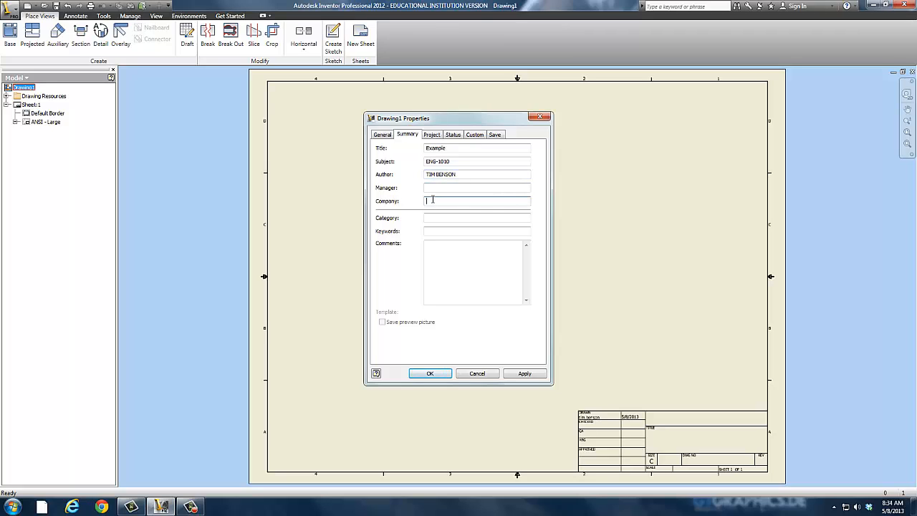
type("CANYON VIEW HIGH SCHOOL")
Set the drawing's category property to MECHANCIAL DESIGN
left_click(433, 218)
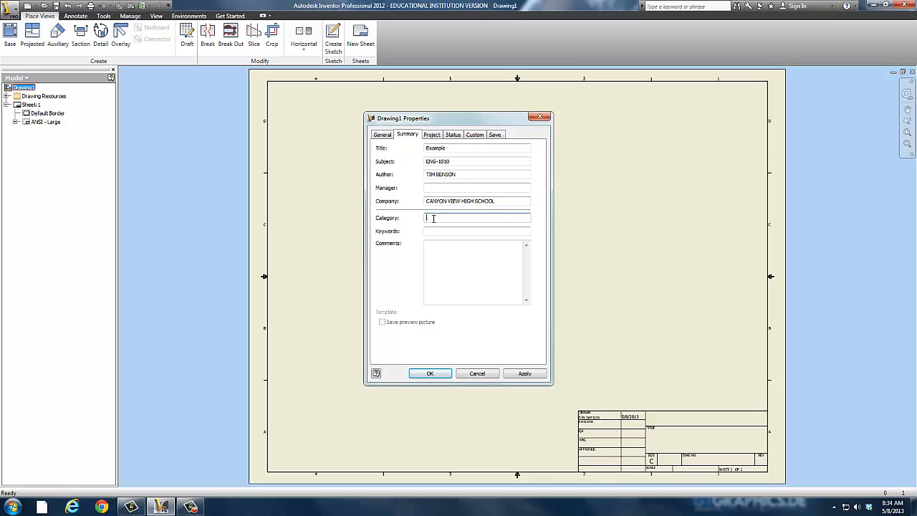
type("MECHANCIAL DESIGN")
In the drawing's project properties, set the part number to BUSHING-001
left_click(432, 135)
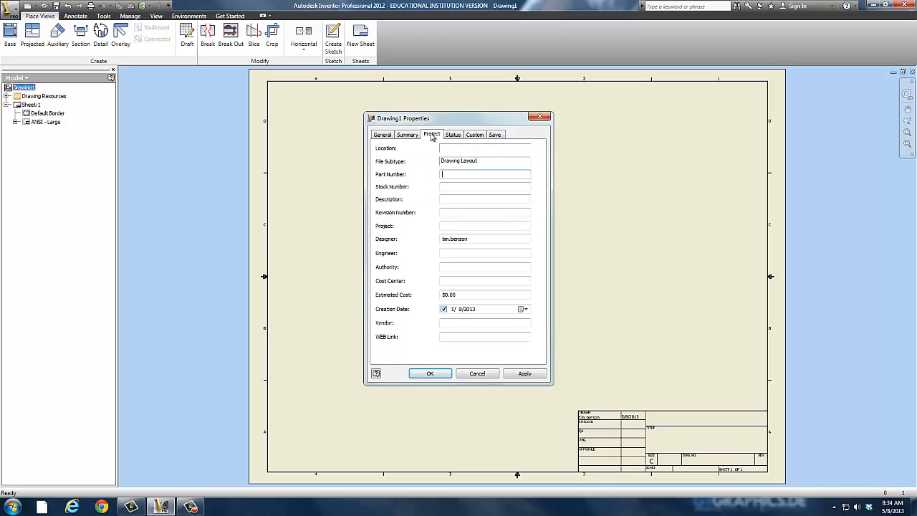
left_click(457, 175)
type("BUSHING-001")
Set the drawing's description to BUSHING and its revision number to 0
left_click(445, 189)
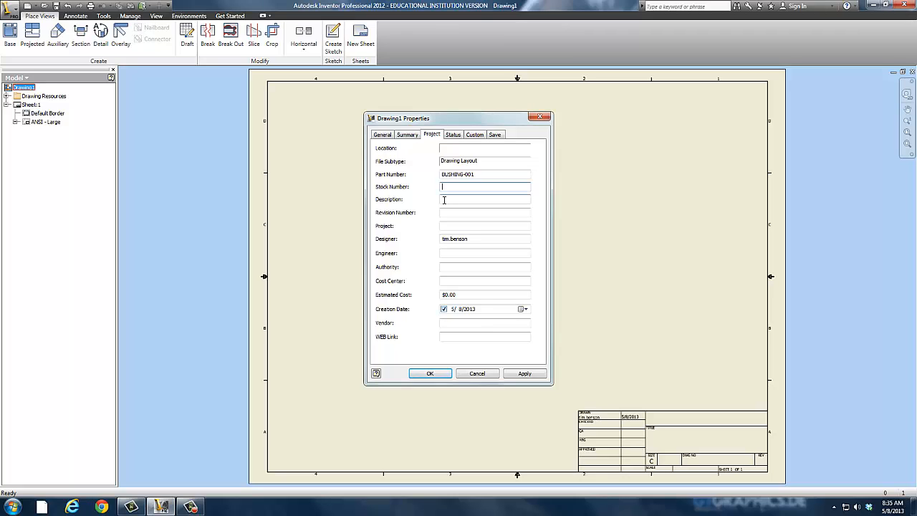
left_click(444, 200)
type("BUSHING")
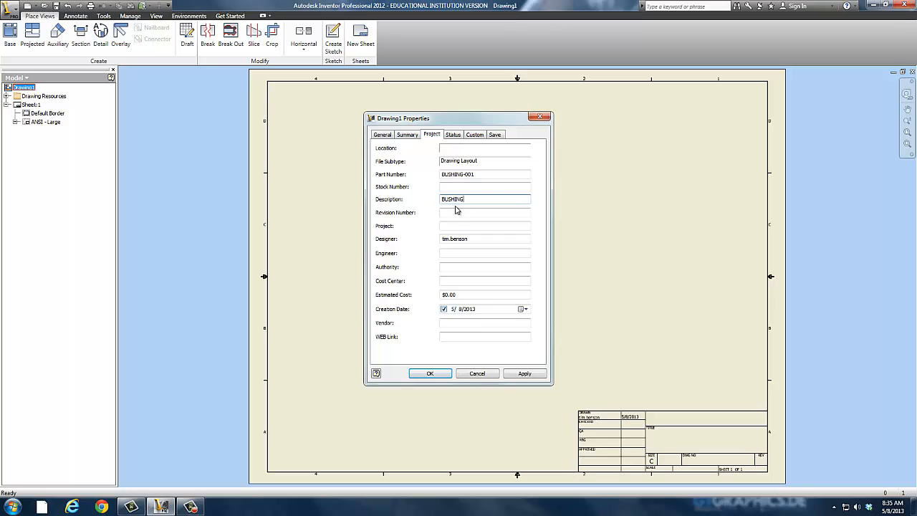
left_click(453, 214)
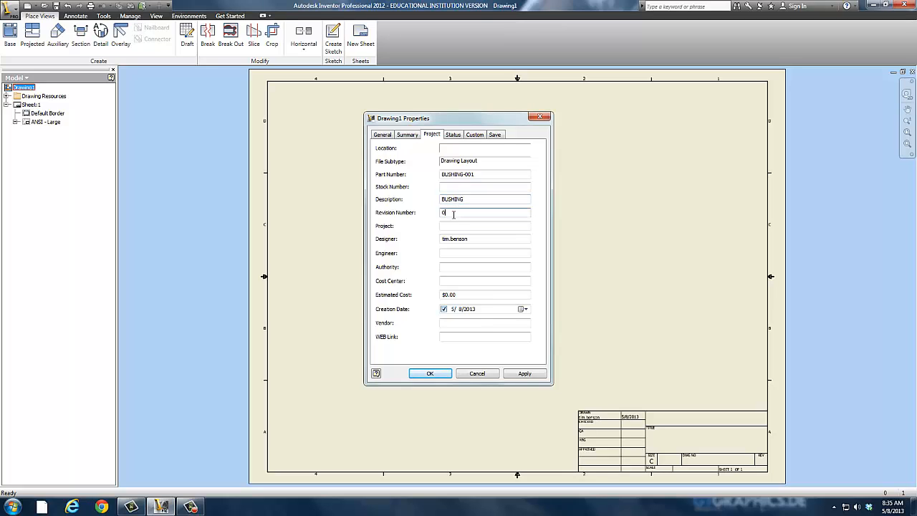
Set the project to WHEEL and replace the designer with the designer's full name in capitals
left_click(463, 227)
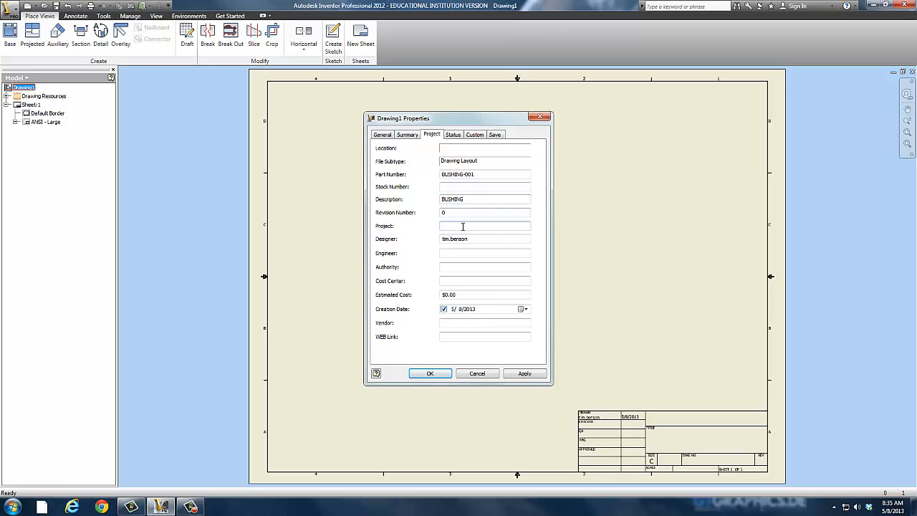
type("WHEEL")
key("Tab")
type("TIC")
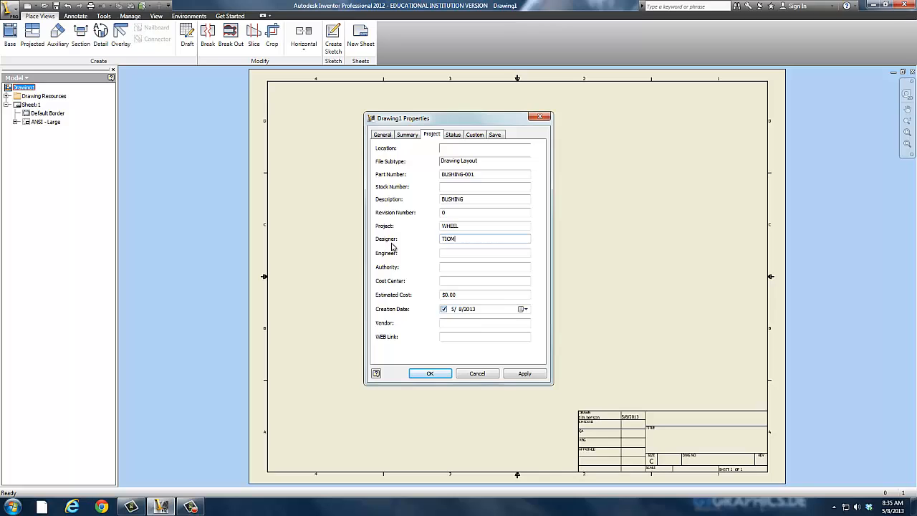
type("M BENSON")
Check the status, custom and save properties, and apply the drawing properties to the title block
left_click(454, 135)
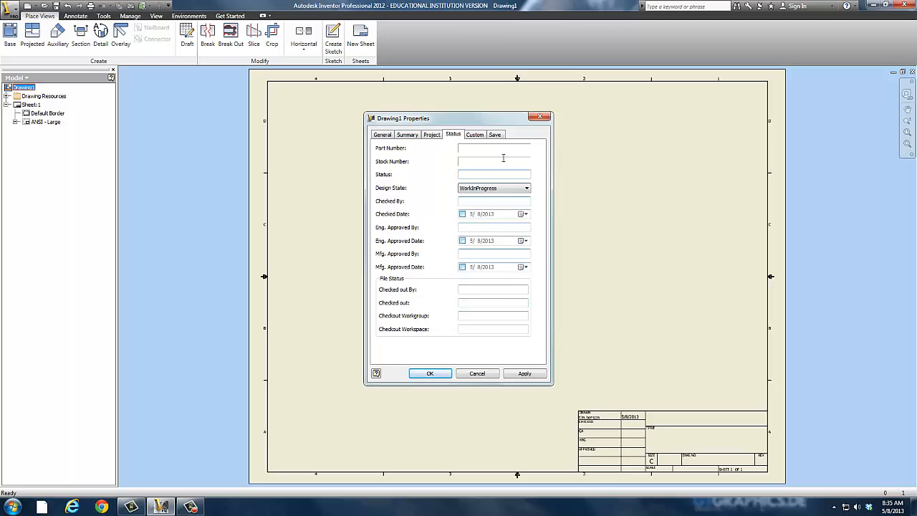
left_click(474, 136)
left_click(495, 137)
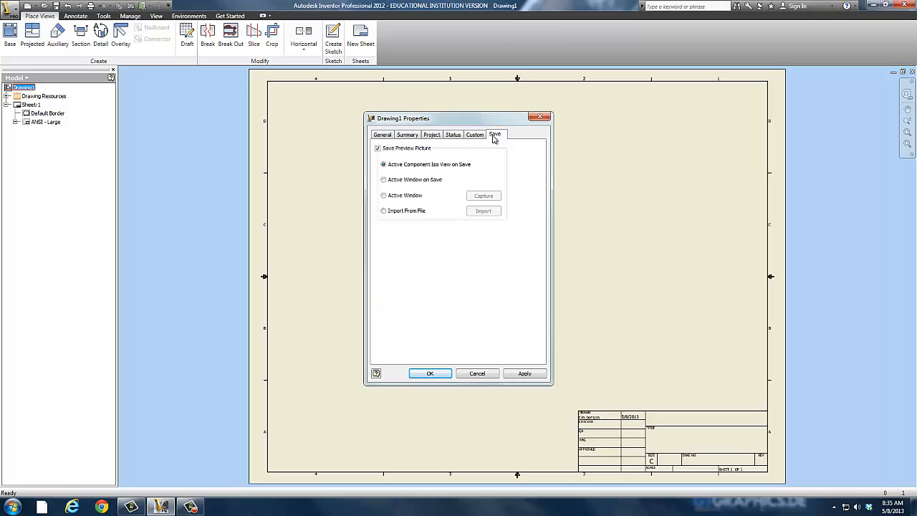
left_click(475, 136)
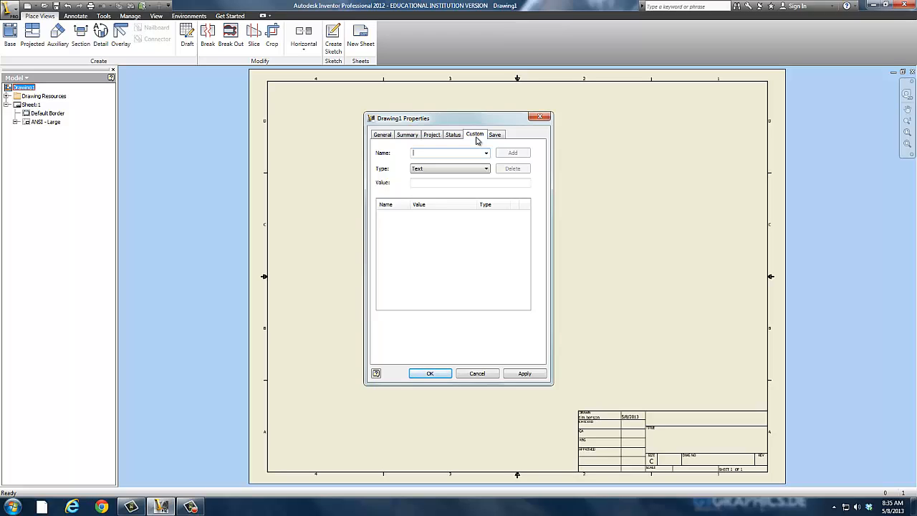
left_click(526, 374)
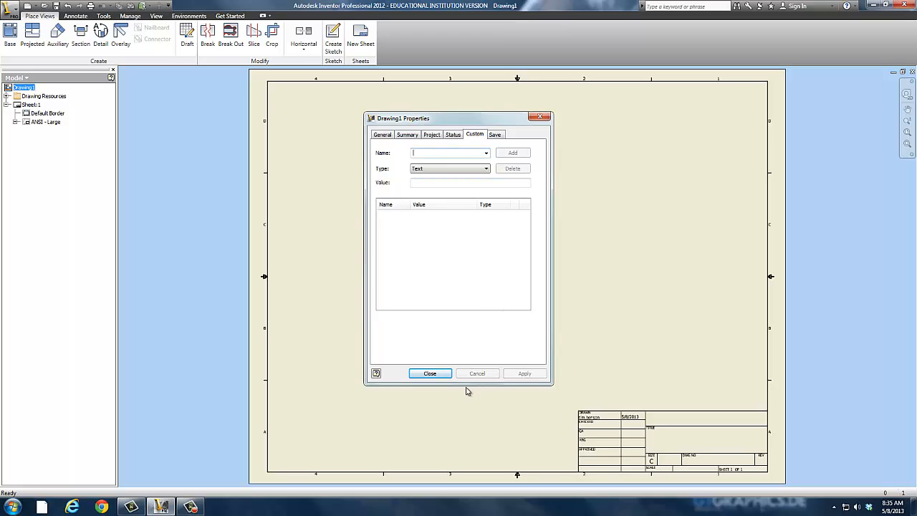
left_click(434, 374)
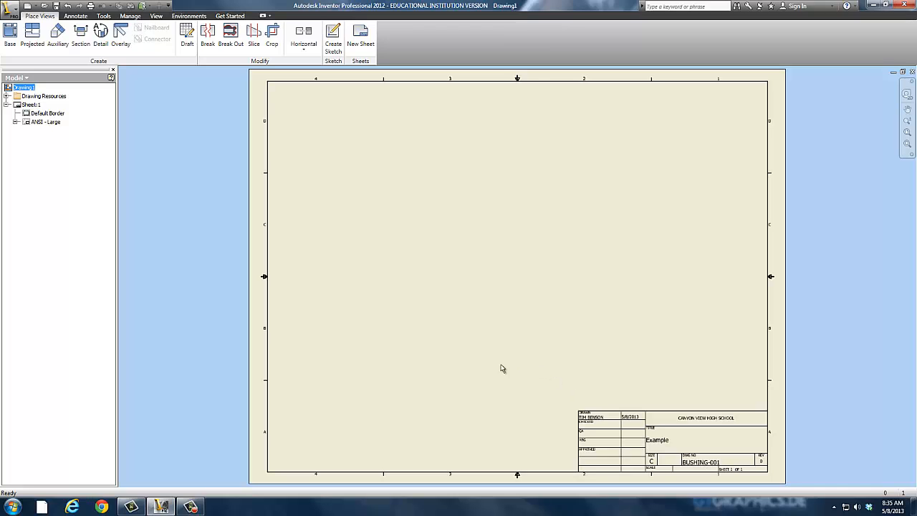
Set the drawing sheet to size B in landscape orientation with the title block in the sheet's lower-right corner
right_click(20, 106)
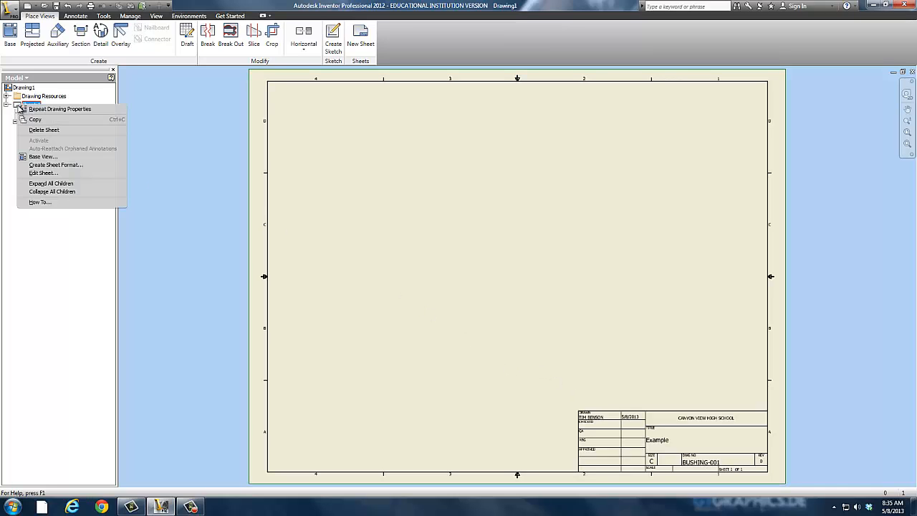
left_click(40, 173)
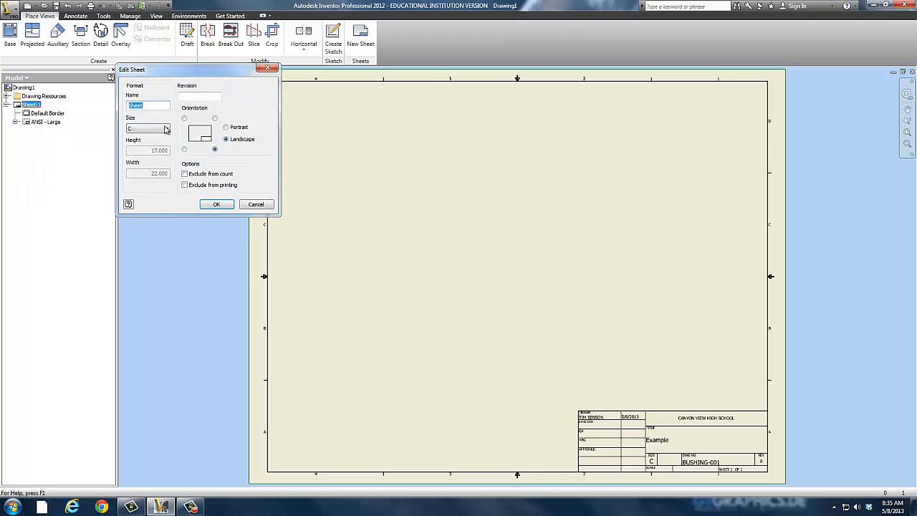
left_click(165, 129)
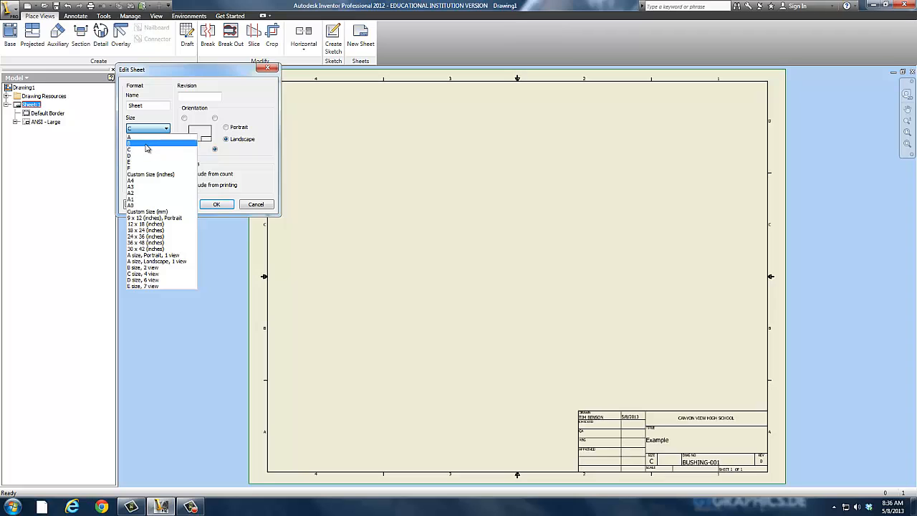
left_click(146, 147)
left_click(225, 127)
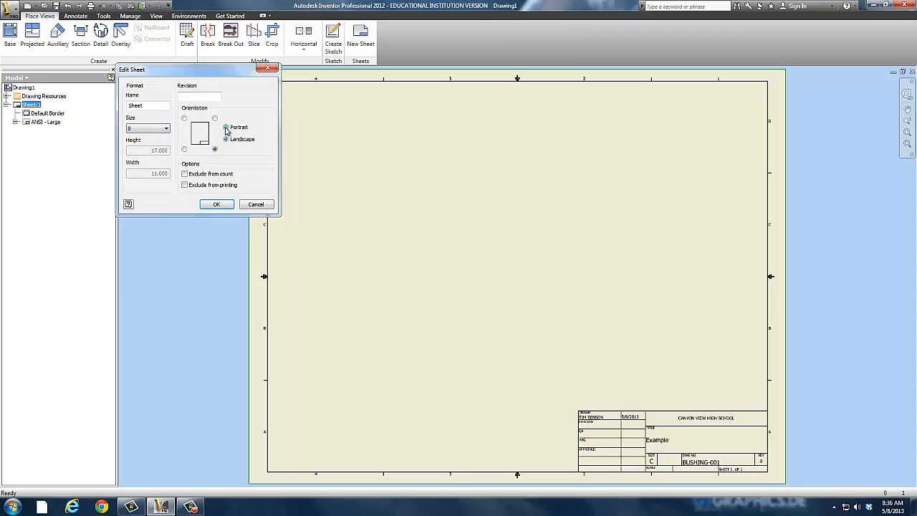
left_click(226, 139)
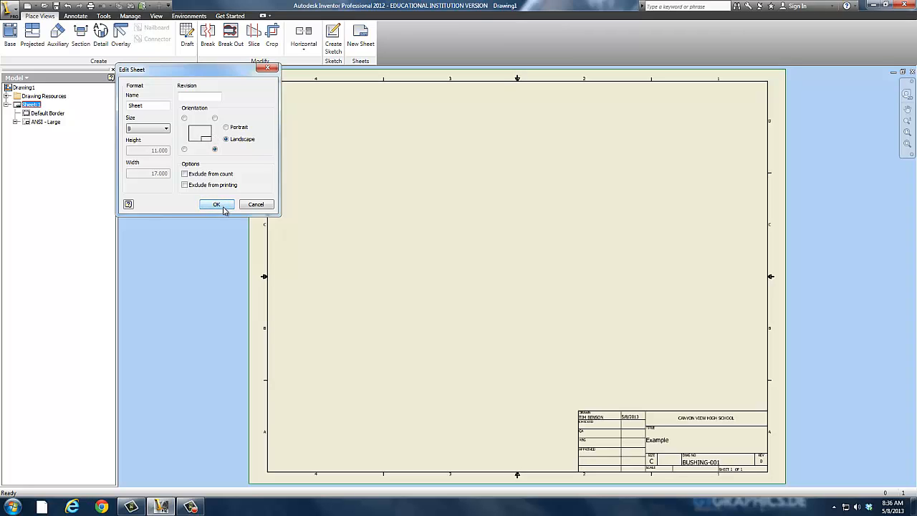
left_click(215, 117)
left_click(184, 149)
left_click(215, 149)
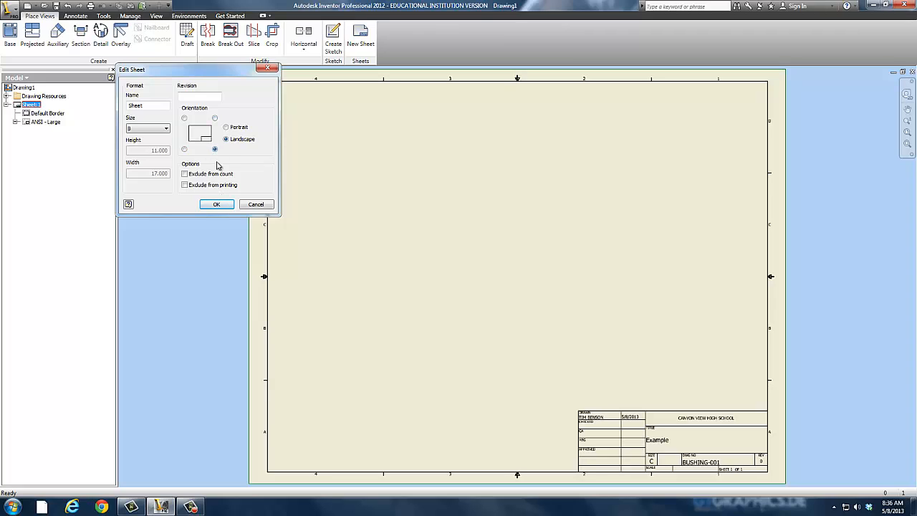
left_click(218, 205)
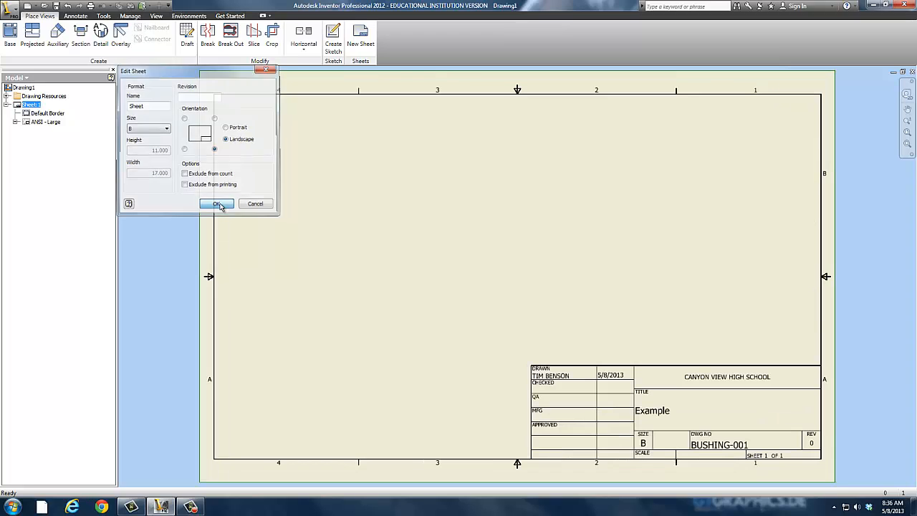